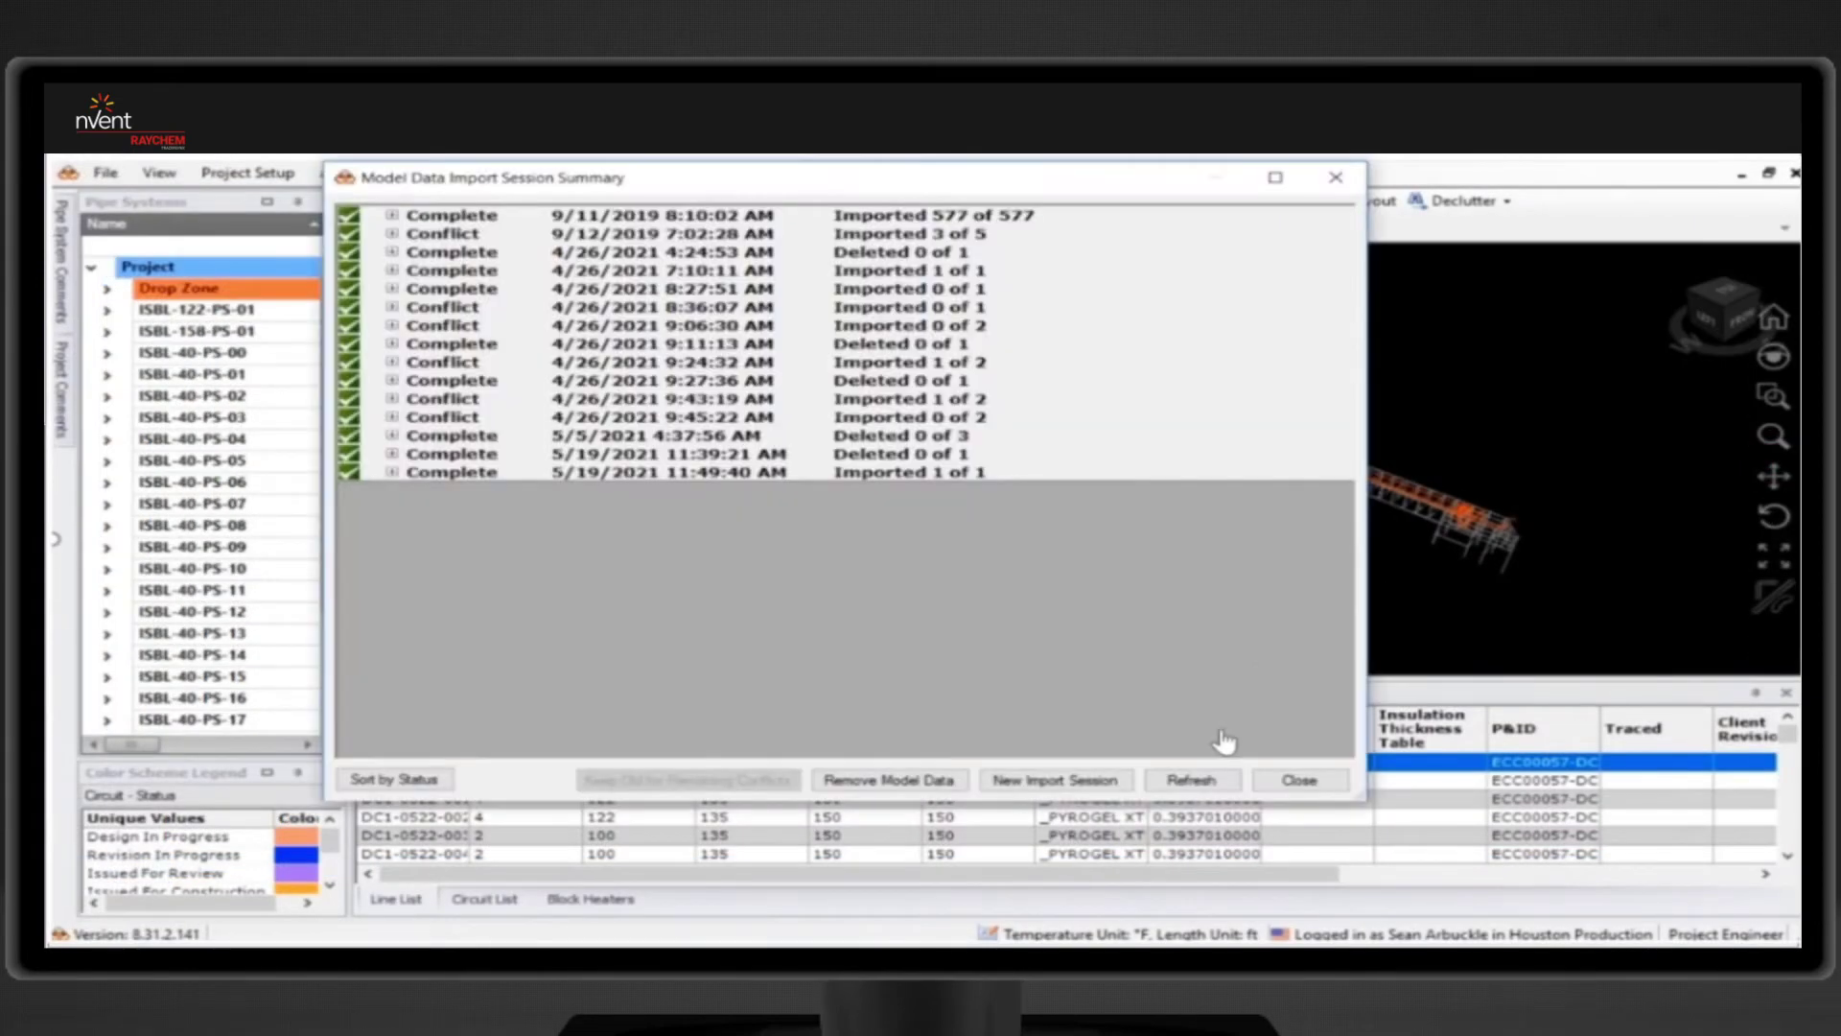
Start a new import session from the model data folder and import its 6 files.
click(1072, 780)
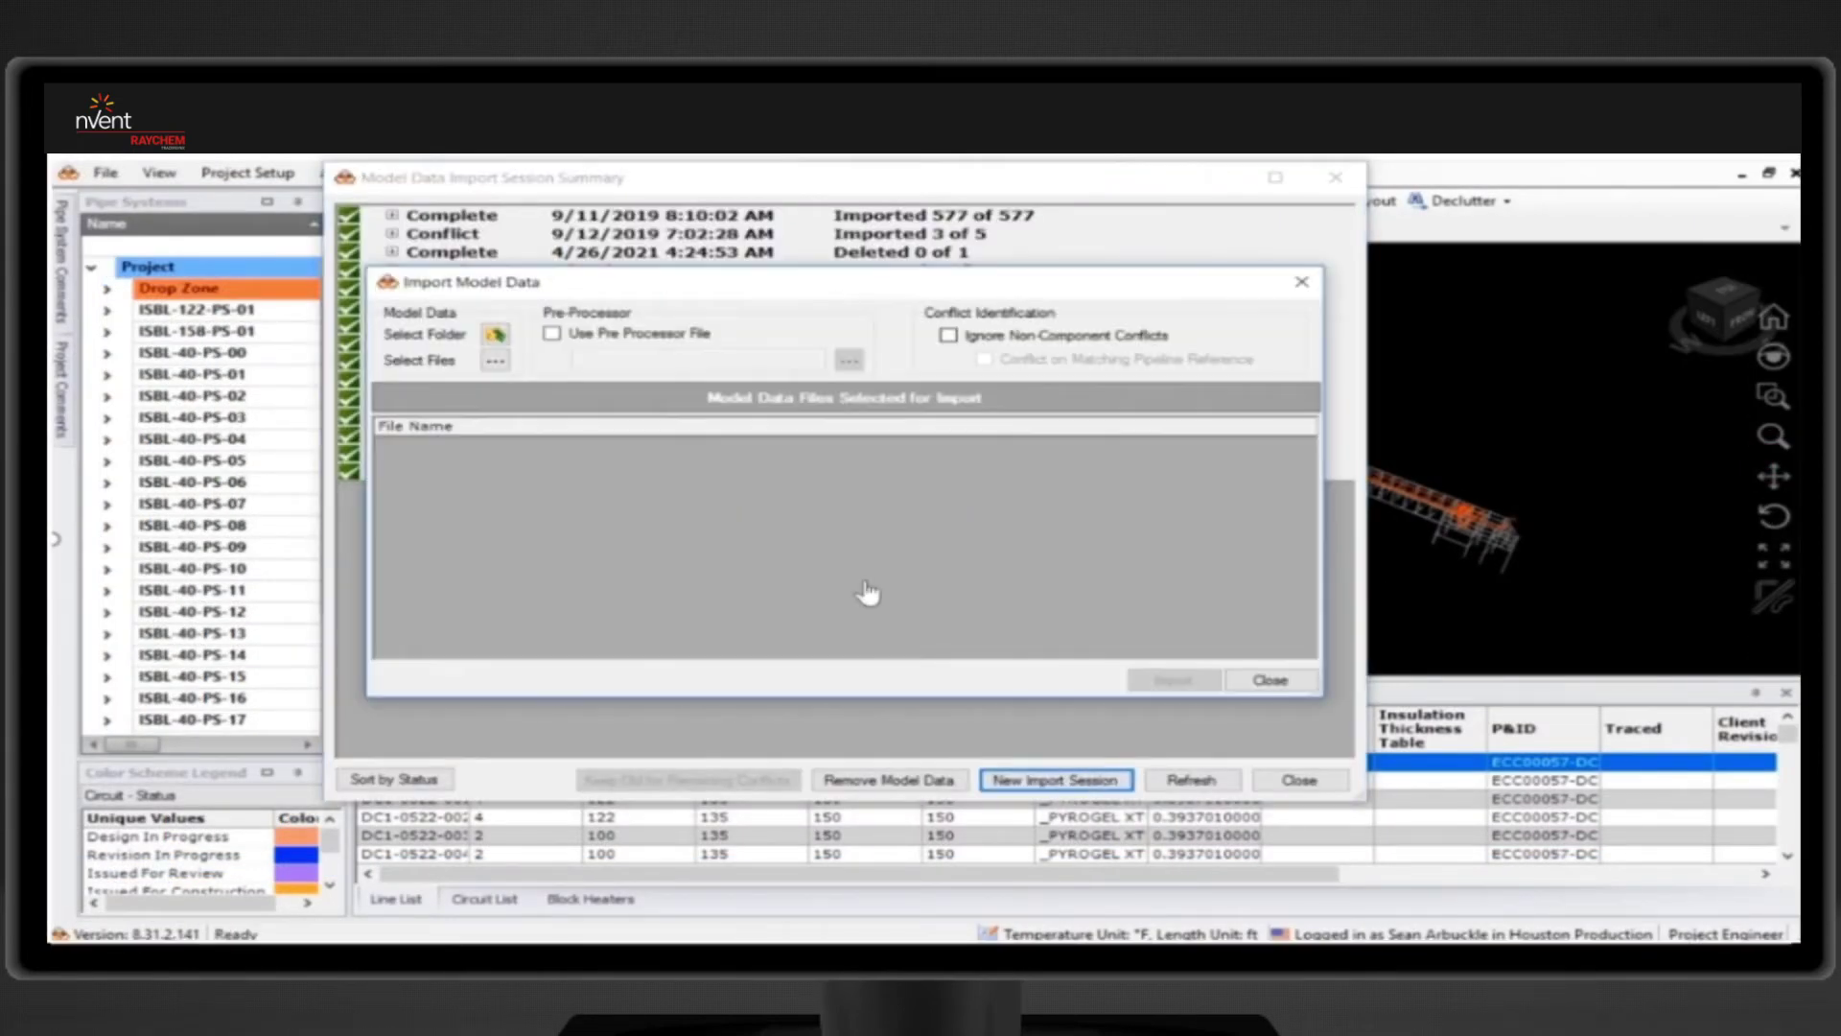
drag(1146, 435, 1174, 576)
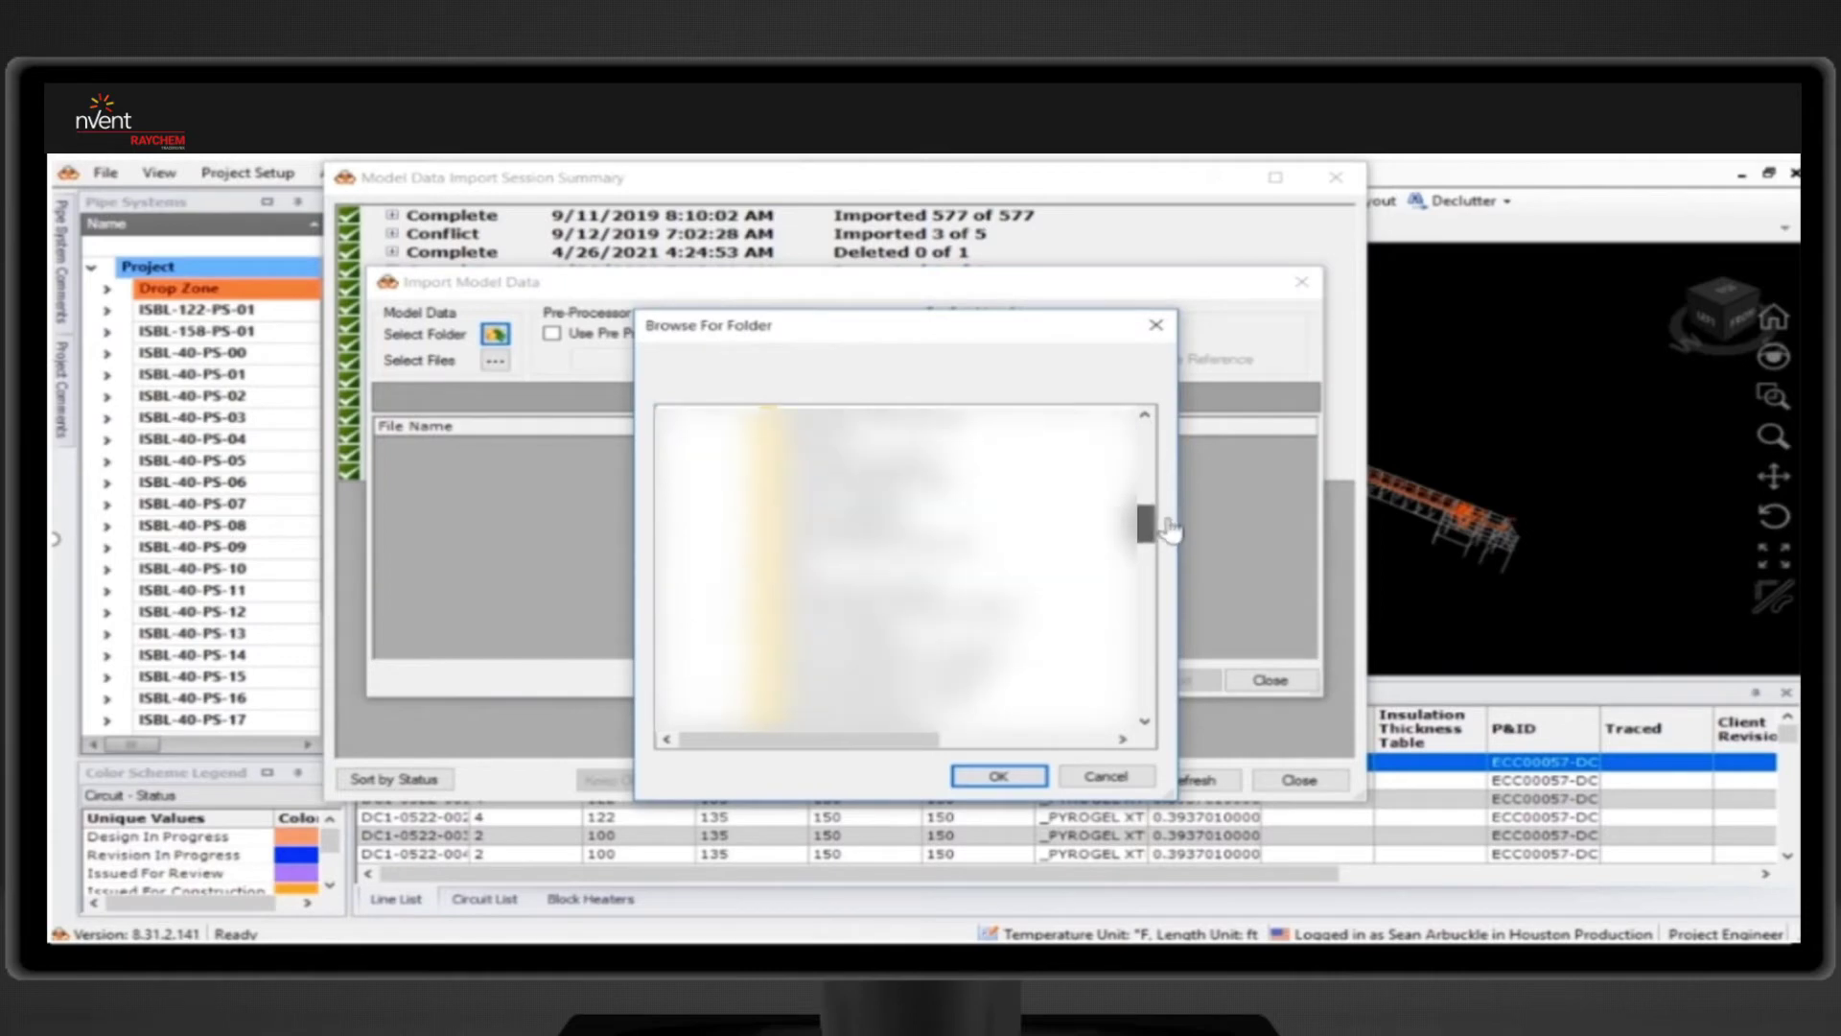
click(920, 622)
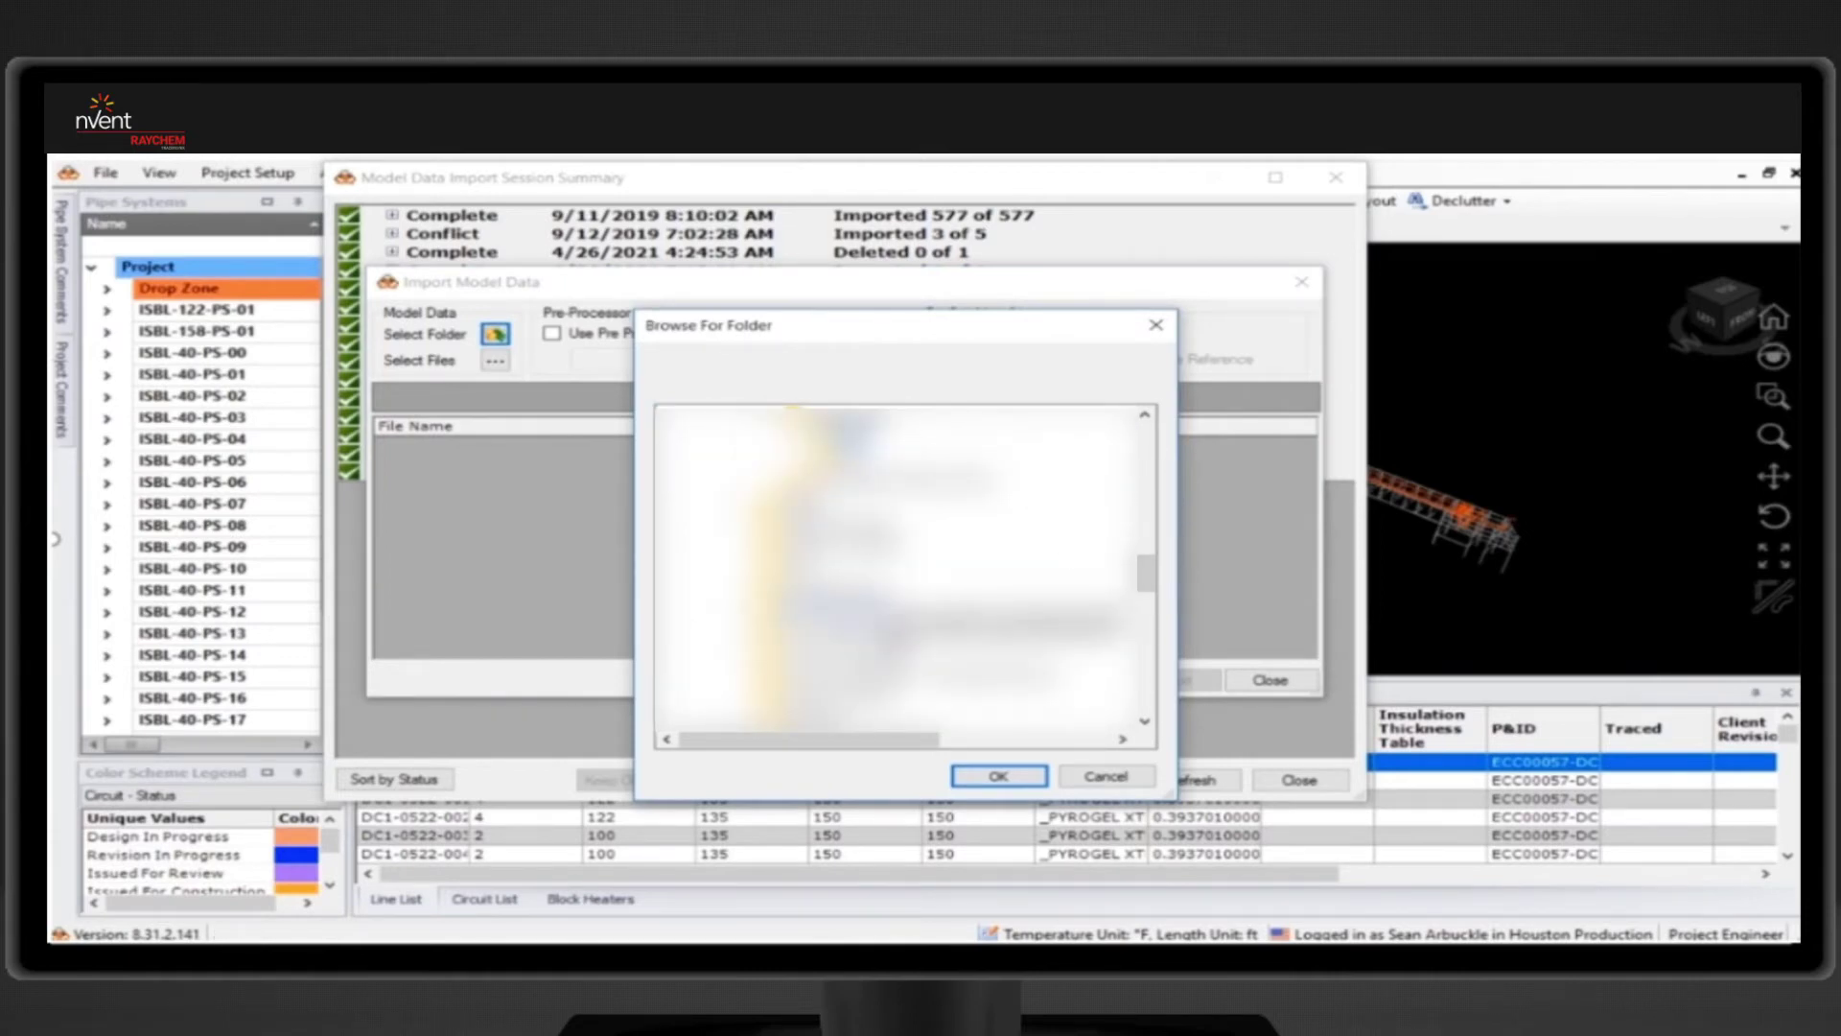
click(1004, 776)
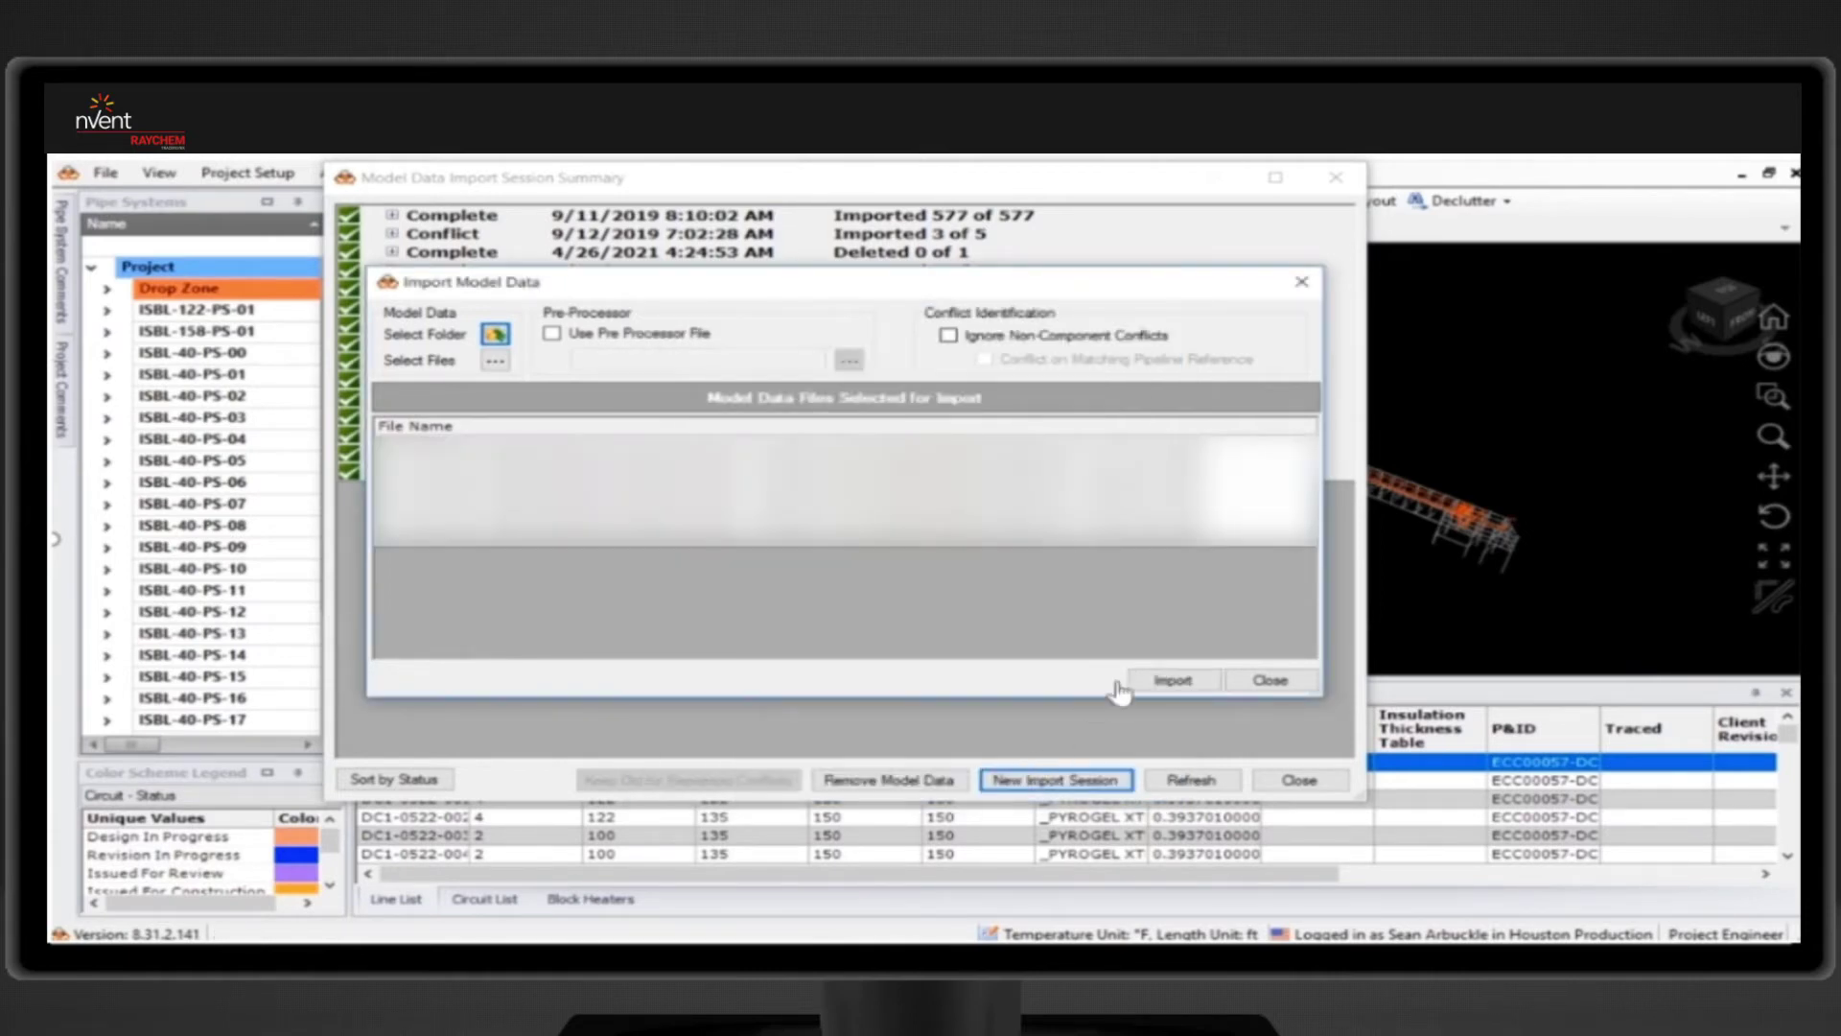
click(1168, 683)
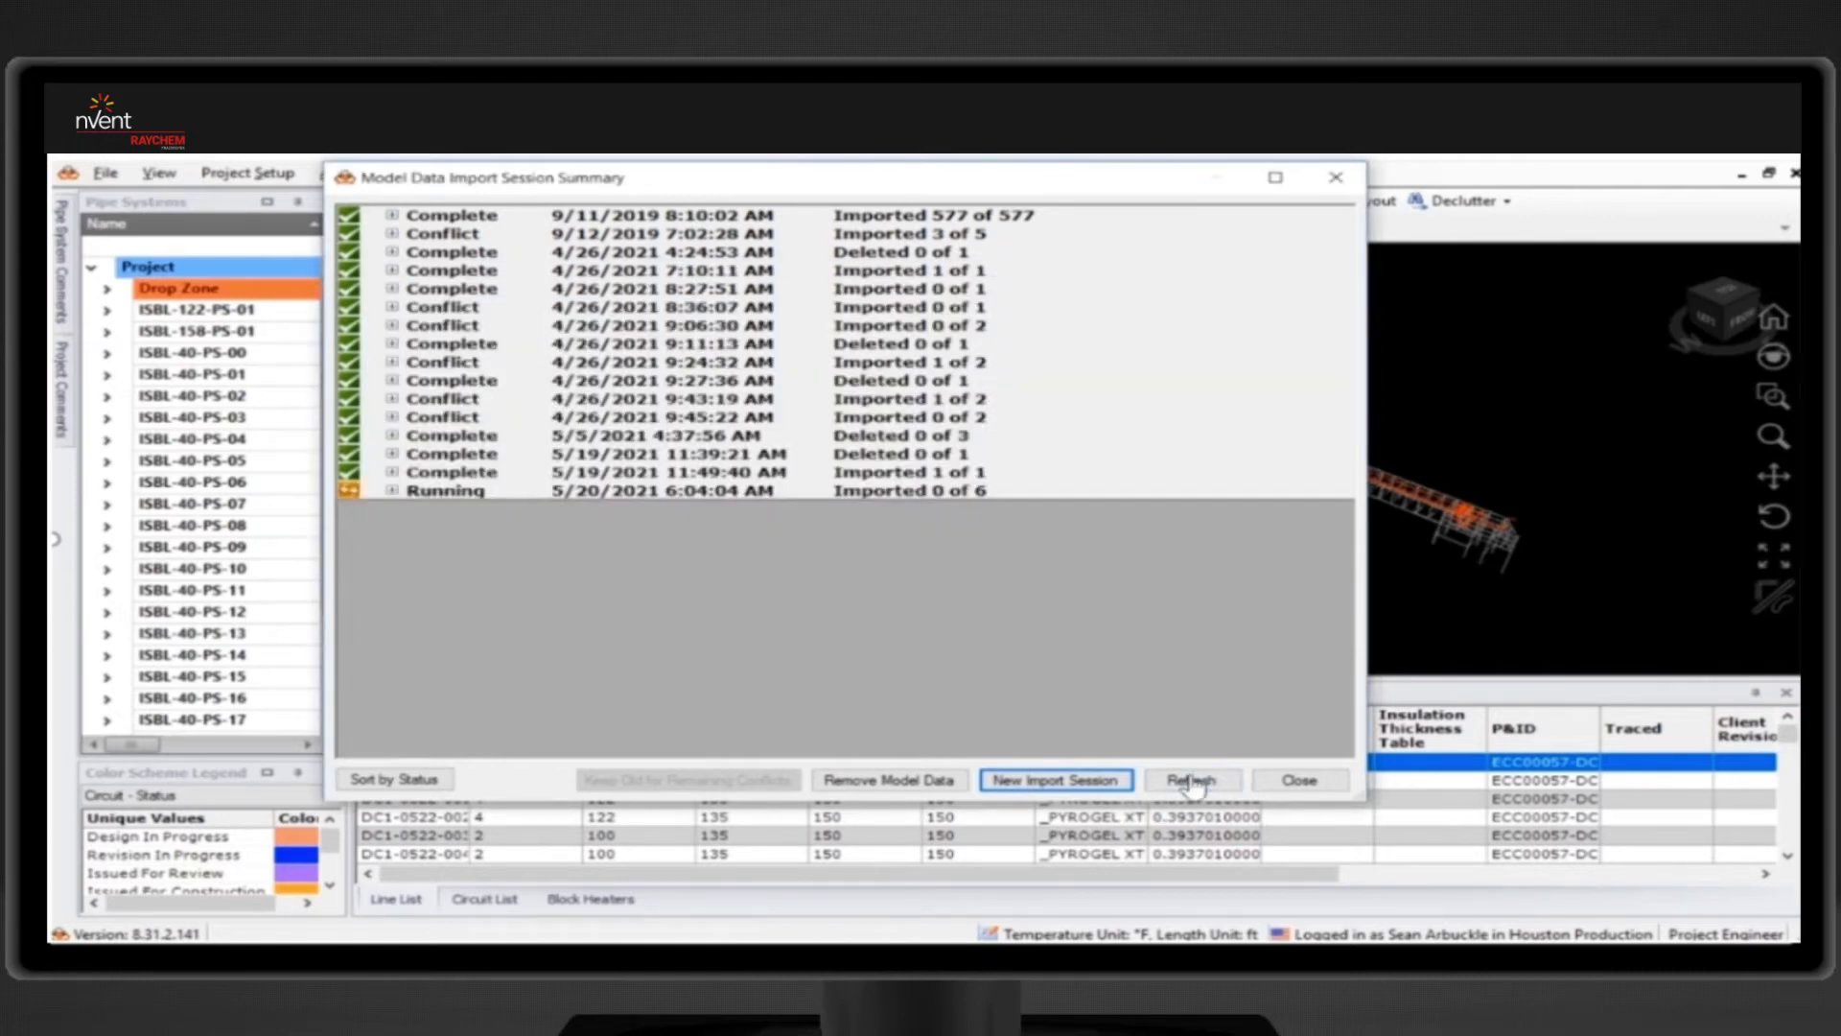
Refresh the session list and open conflicting DC1-1400-001-01.idf in the 3D conflict viewer.
click(1191, 780)
double_click(498, 566)
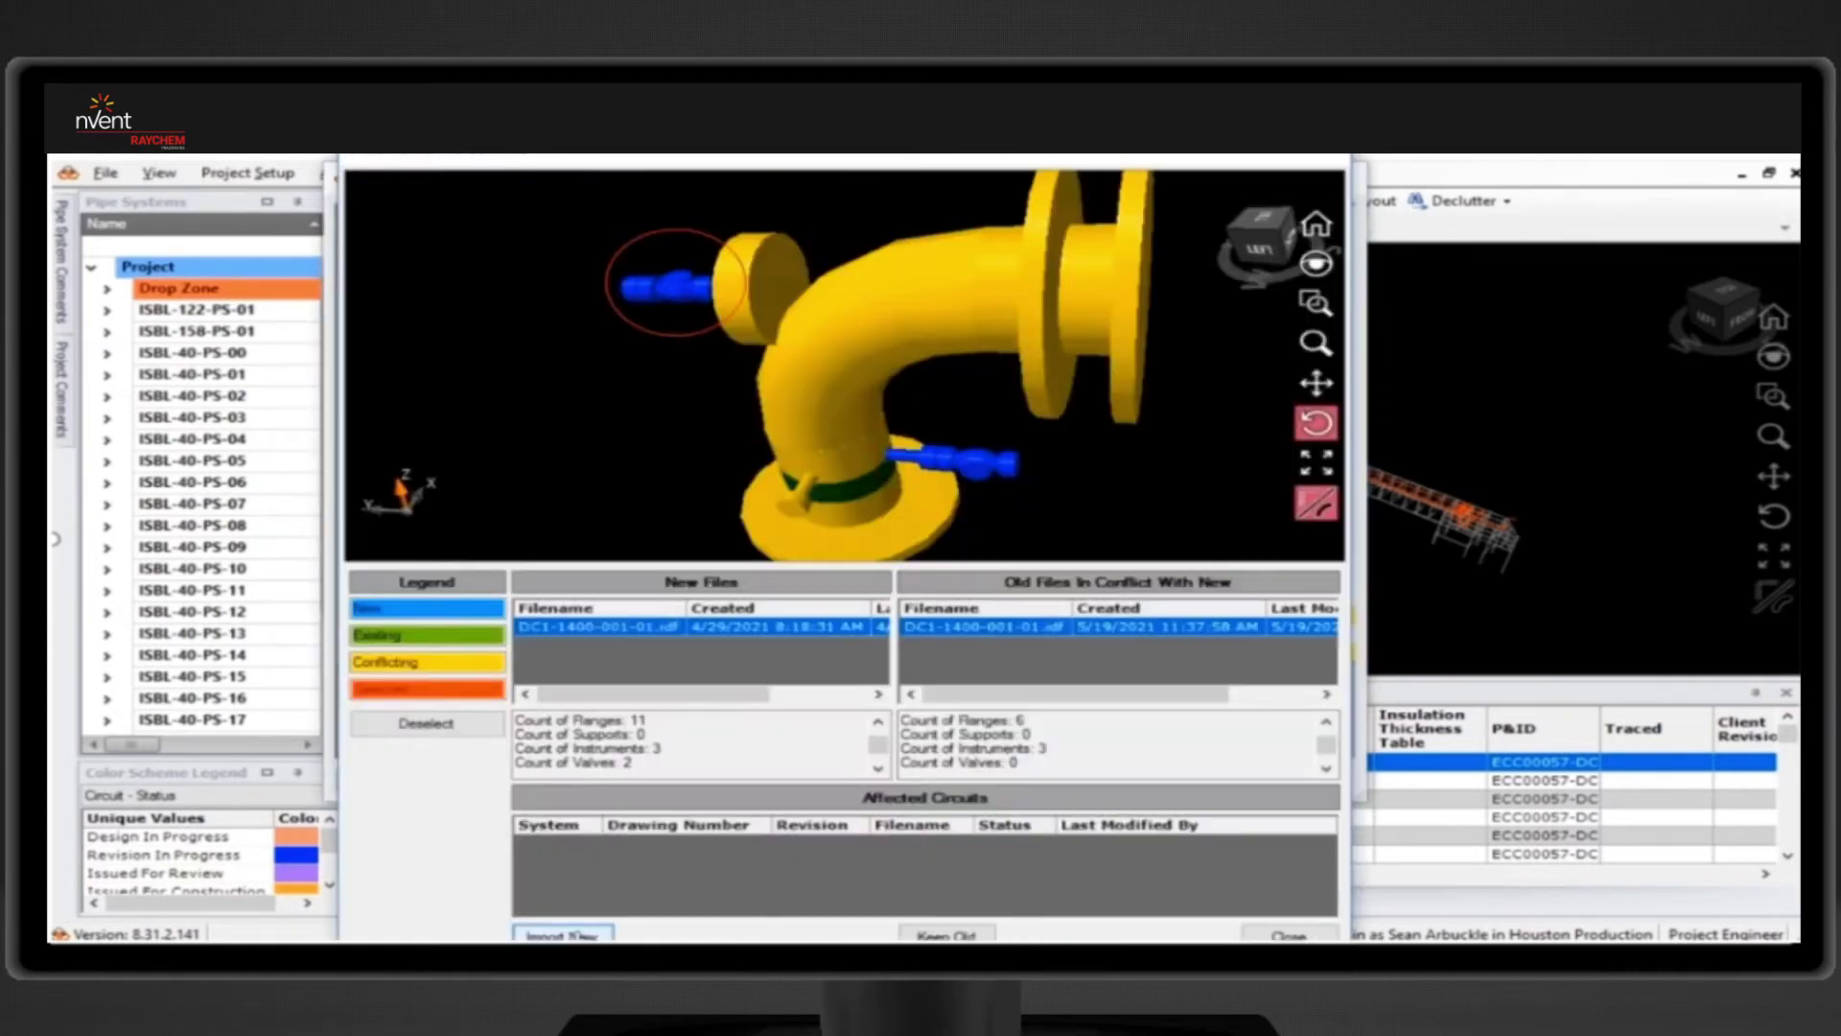